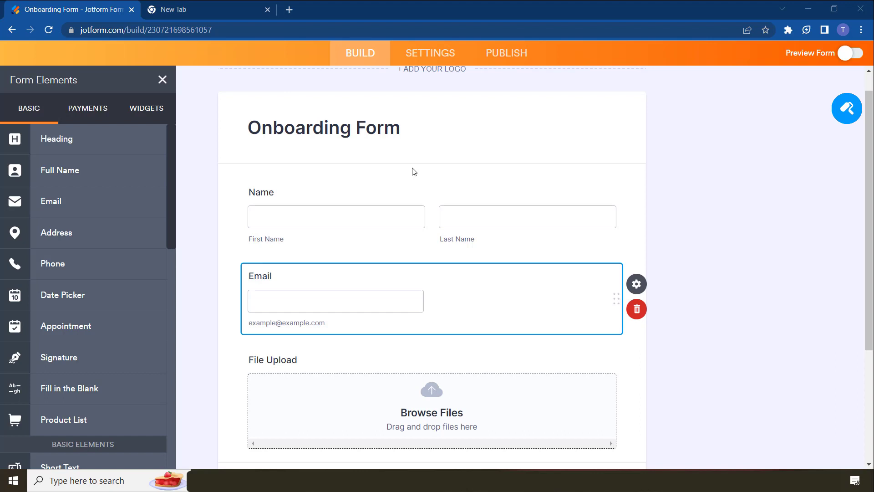
Add a Signature field below File Upload and relabel it 'Put Signature'
scroll(414, 172, "down", 3)
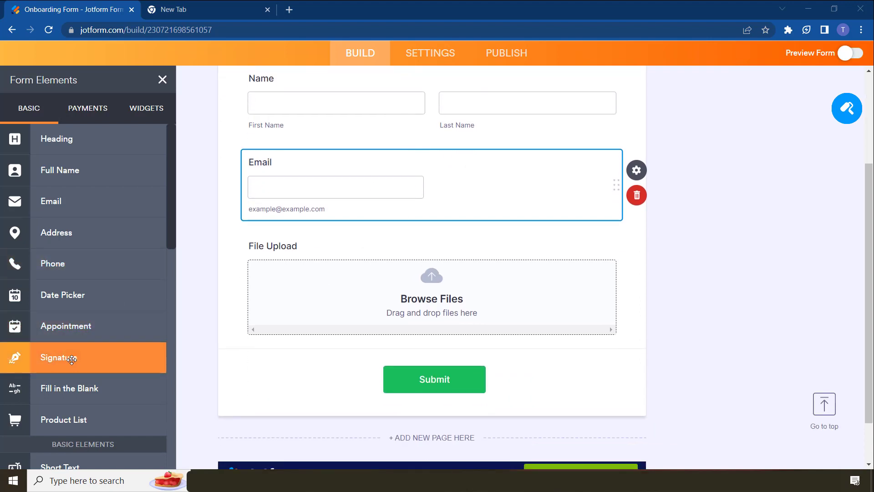
mouse_move(70, 360)
left_mouse_down()
mouse_move(321, 370)
mouse_move(406, 335)
mouse_move(400, 365)
mouse_move(445, 353)
left_mouse_up()
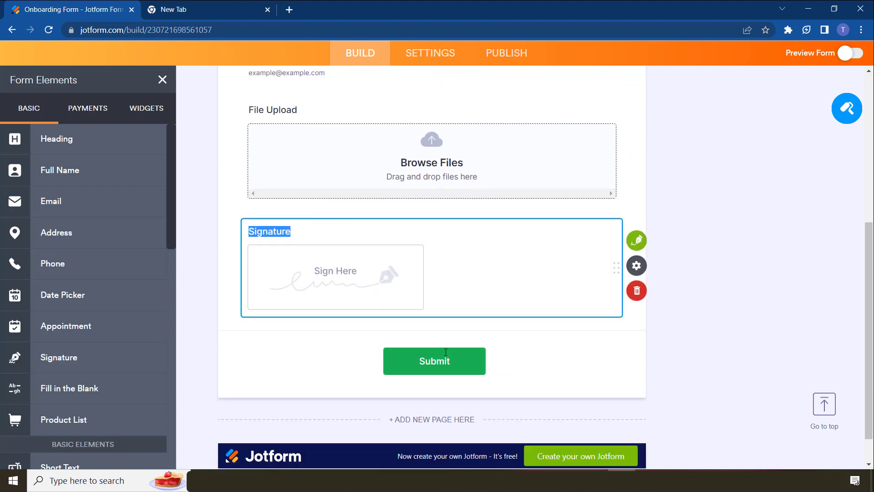
left_click(290, 232)
left_click_drag(290, 232, 286, 232)
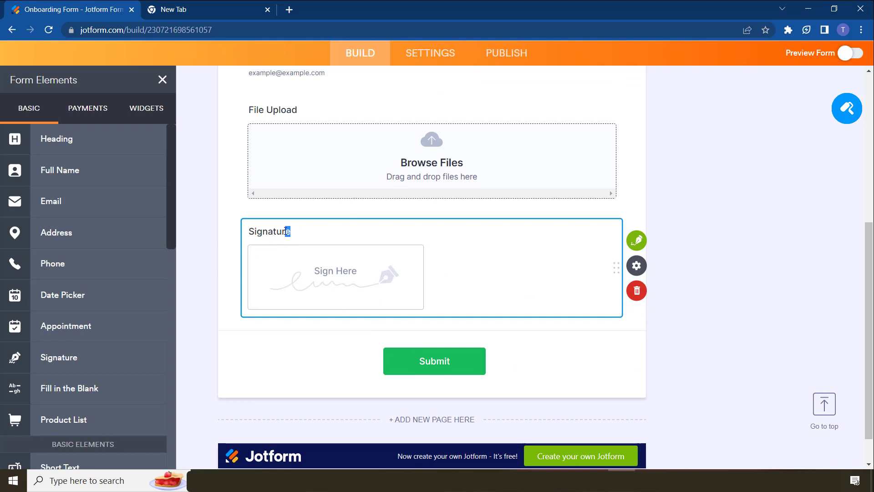
left_click(250, 233)
type("Put")
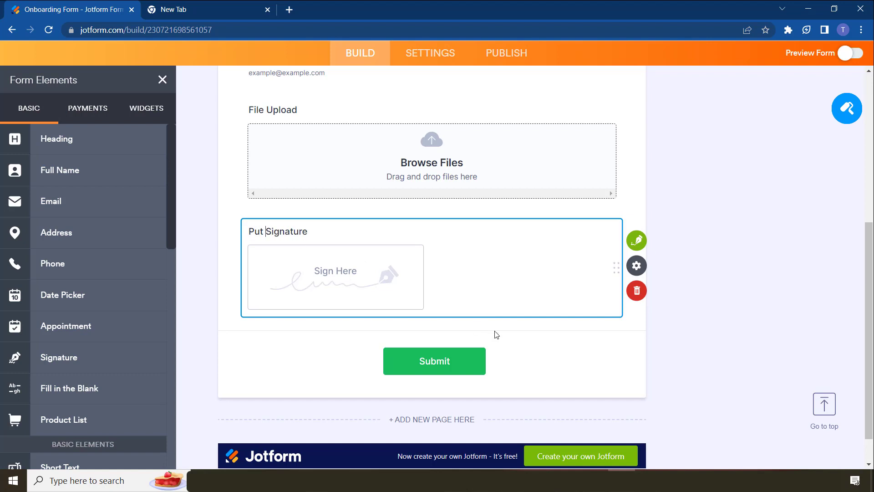
Use the signature field's green Sign Automation button to reach Settings > Jotform Sign
left_click(636, 248)
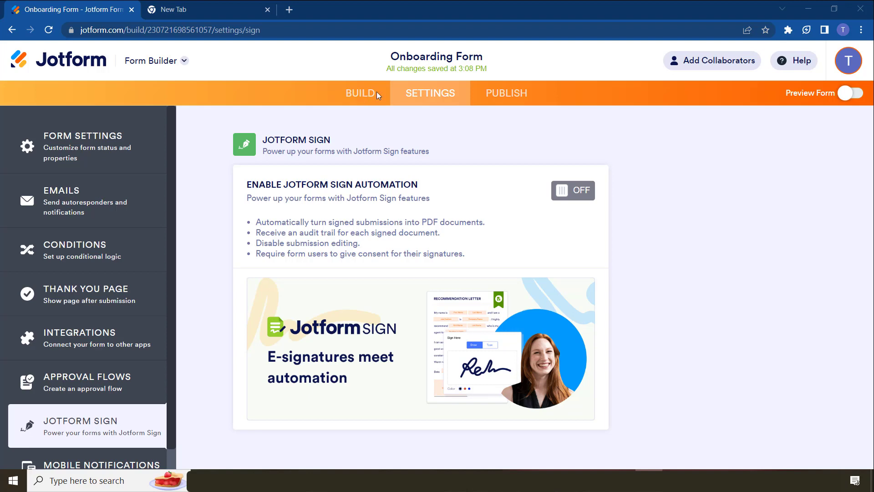
Enable Jotform Sign Automation and choose the 'Email' field to receive signed documents
left_click(577, 200)
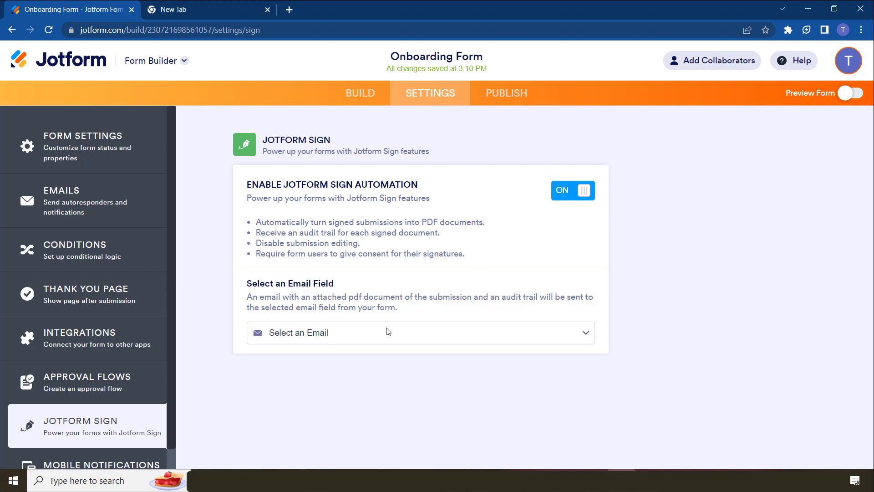
left_click(348, 343)
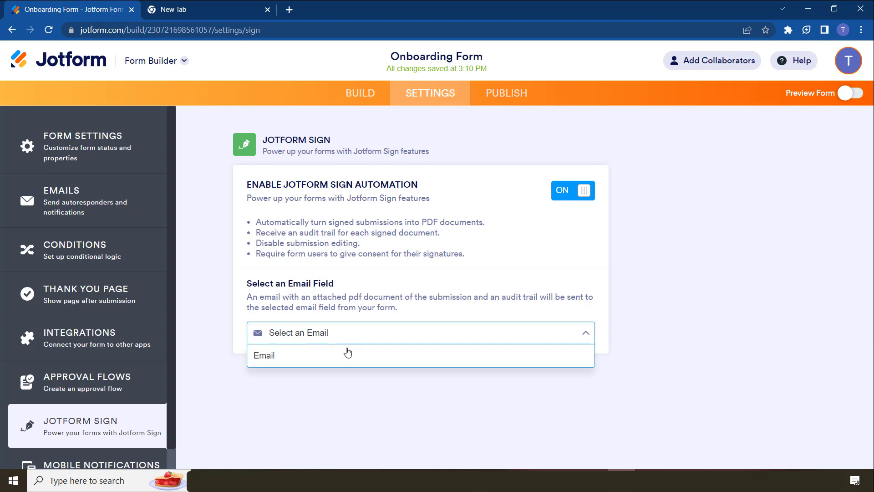
left_click(348, 356)
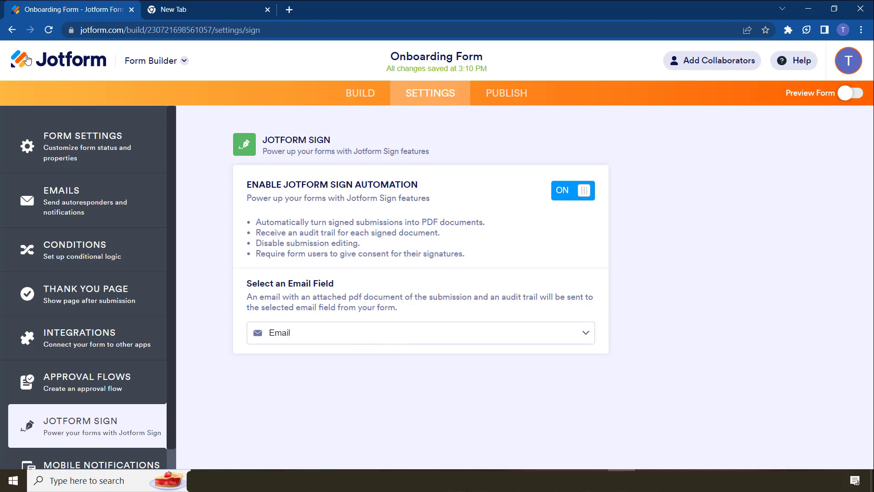
Return to the form builder and open the Put Signature field's properties
left_click(13, 30)
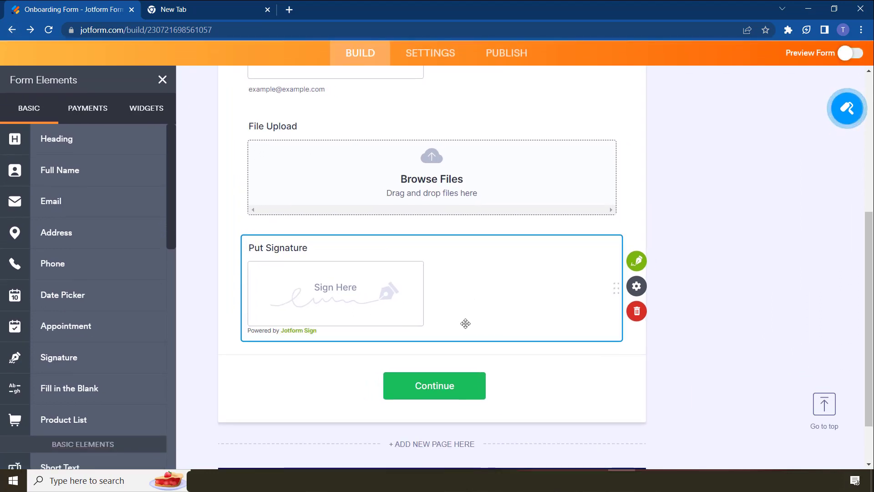
left_click(637, 286)
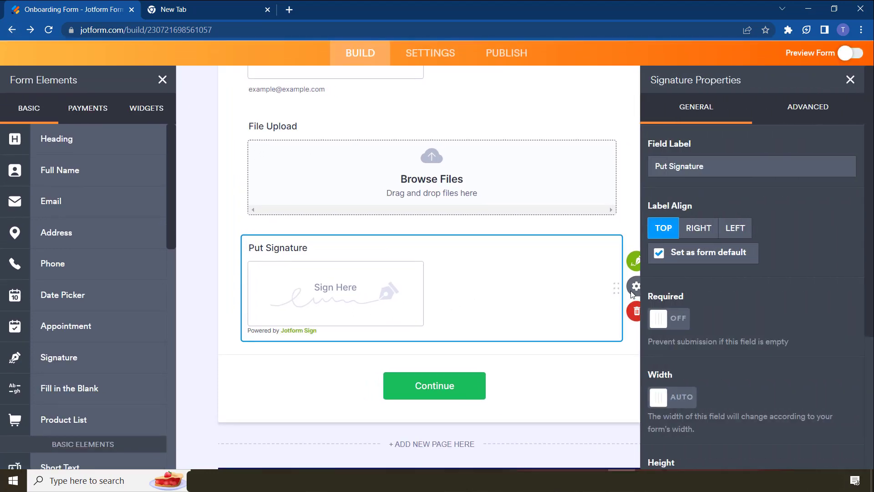
scroll(720, 296, "down", 4)
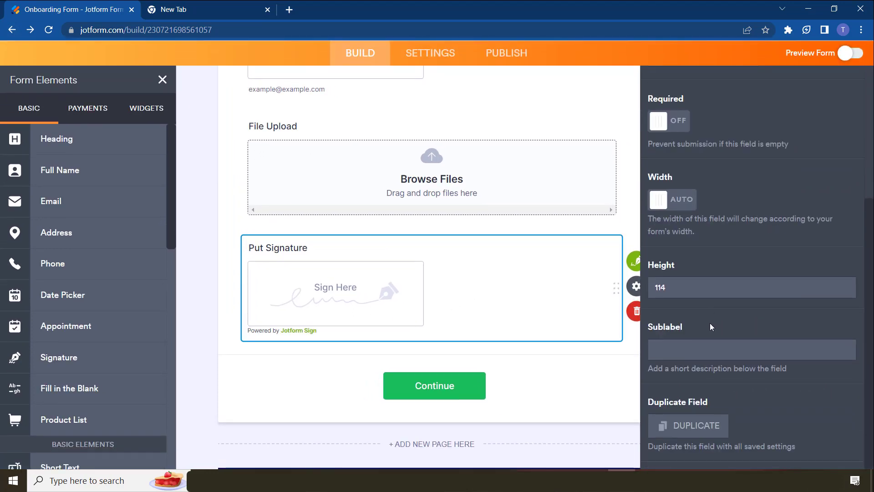
scroll(709, 324, "up", 3)
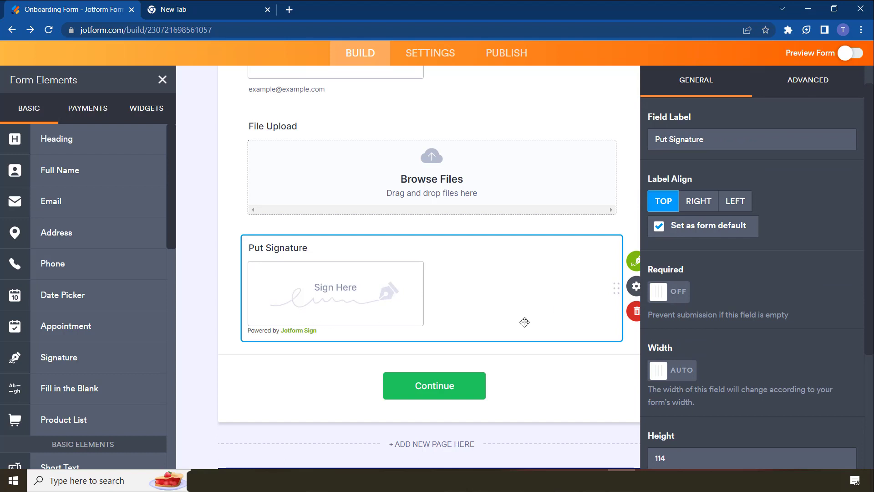
Toggle Required on and back off, check the Advanced options, then close the properties panel
left_click(670, 292)
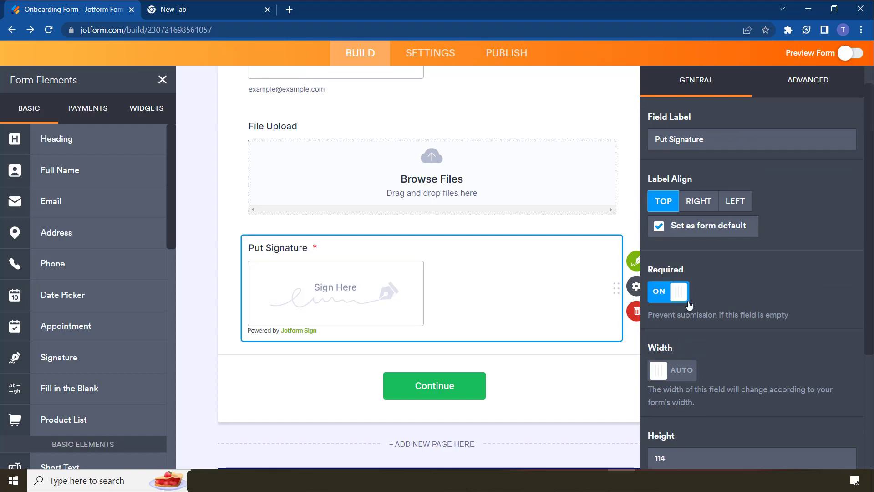
left_click(662, 297)
left_click(802, 84)
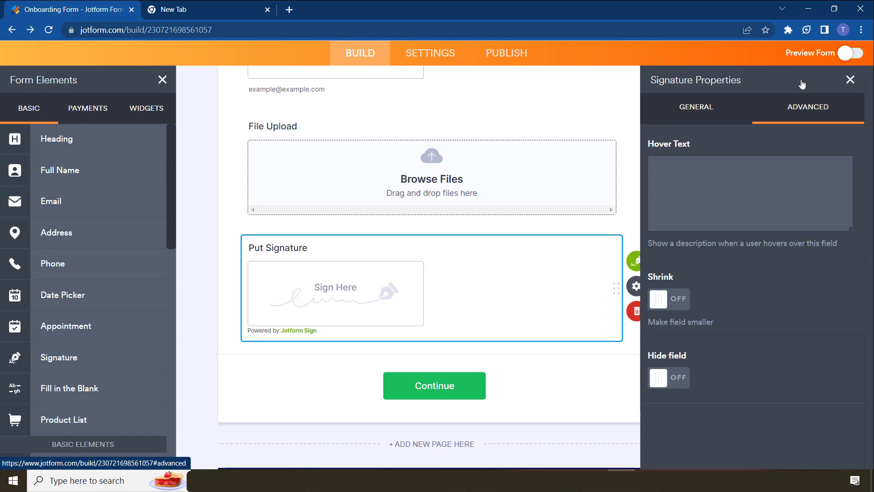
left_click(733, 110)
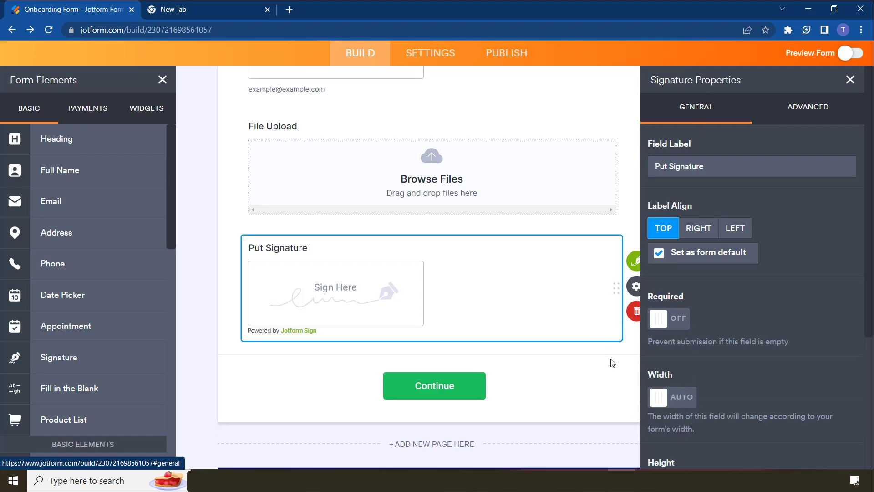
left_click(849, 81)
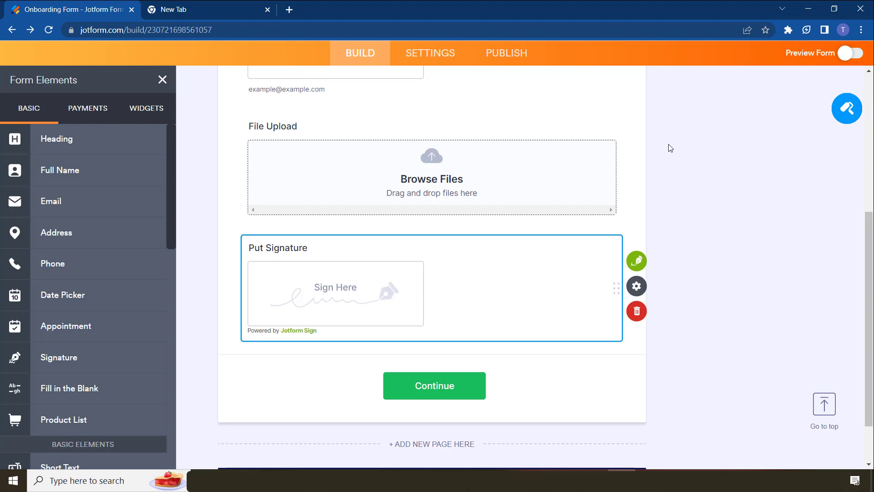
In the live form preview, enter a first name, letting autofill complete name and email, then scroll to the signature pad
left_click(851, 53)
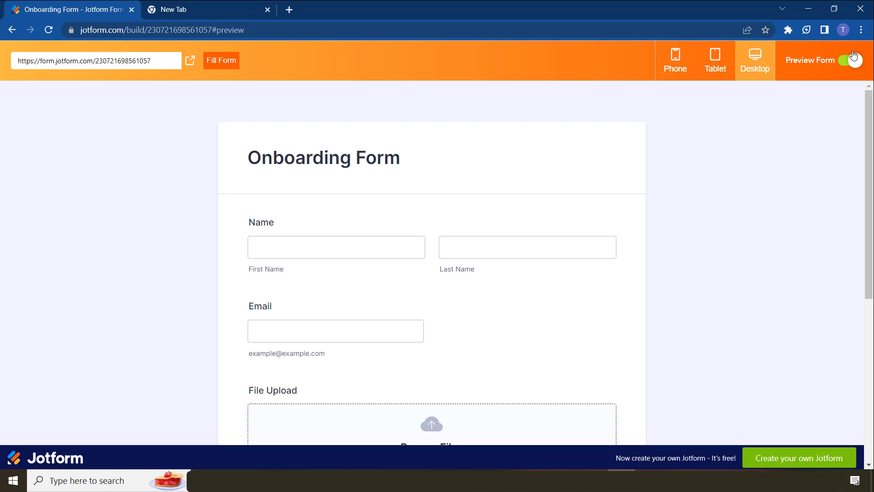
left_click(297, 209)
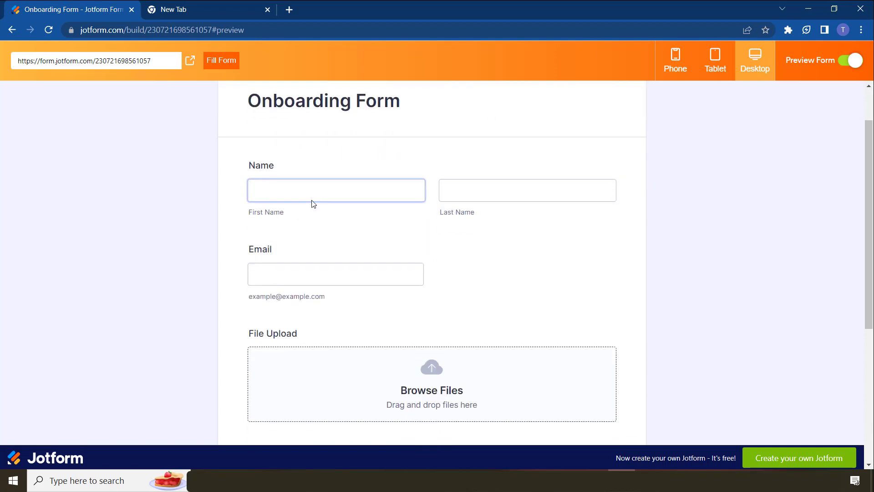
left_click(313, 199)
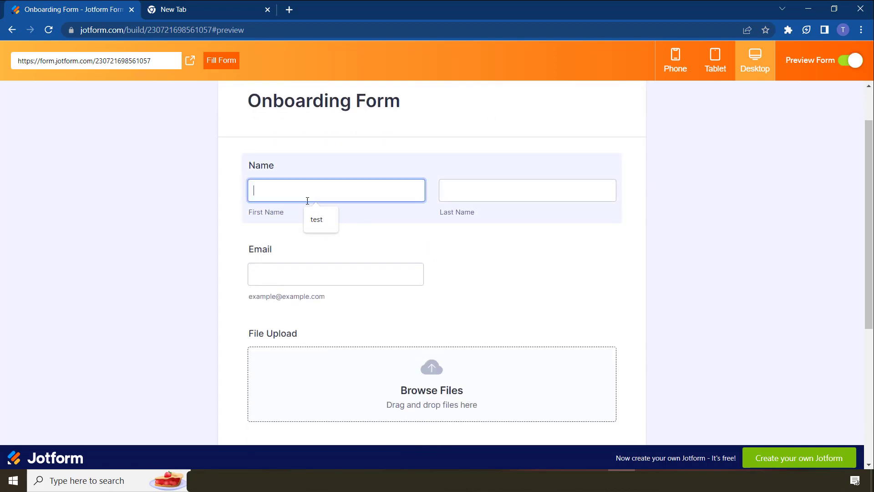
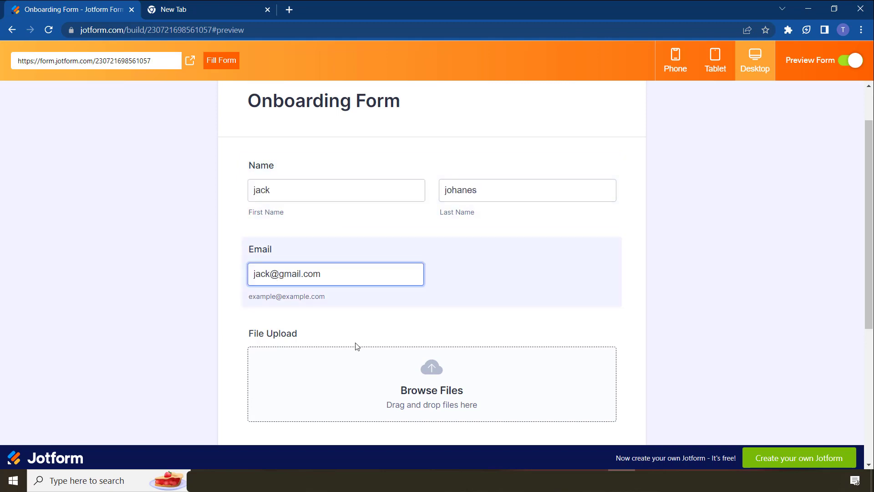
scroll(455, 328, "down", 3)
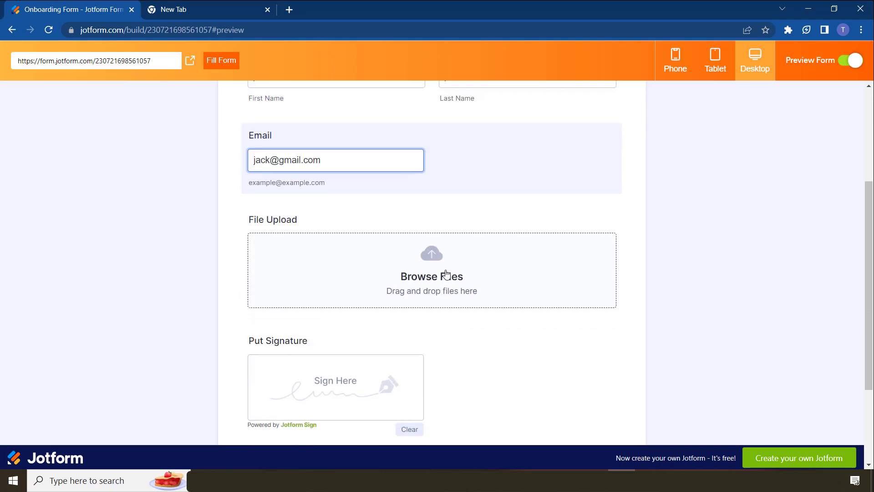
scroll(313, 407, "down", 2)
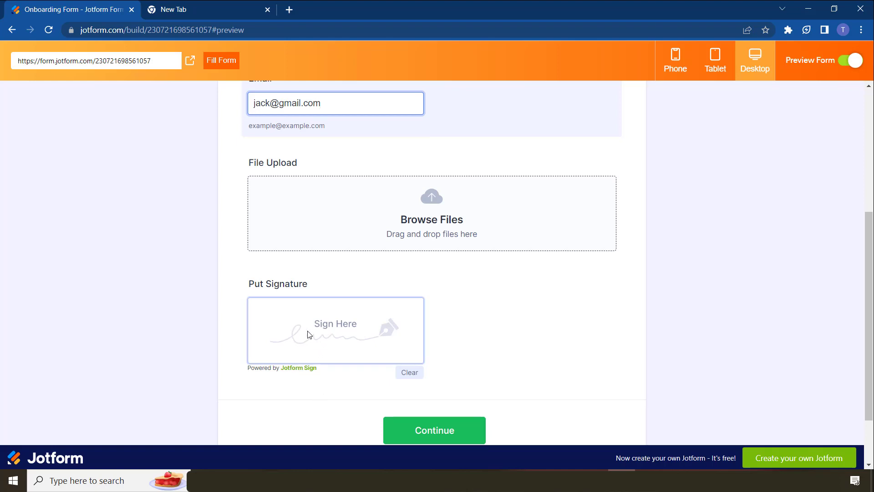
scroll(336, 338, "down", 2)
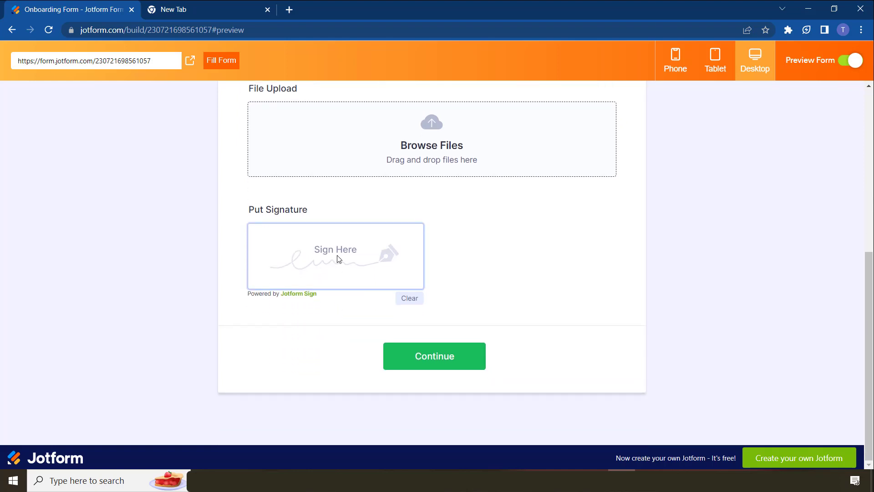
mouse_move(330, 248)
left_mouse_down()
mouse_move(334, 276)
mouse_move(319, 242)
mouse_move(345, 255)
mouse_move(314, 264)
mouse_move(326, 276)
mouse_move(367, 269)
left_mouse_up()
left_click(413, 300)
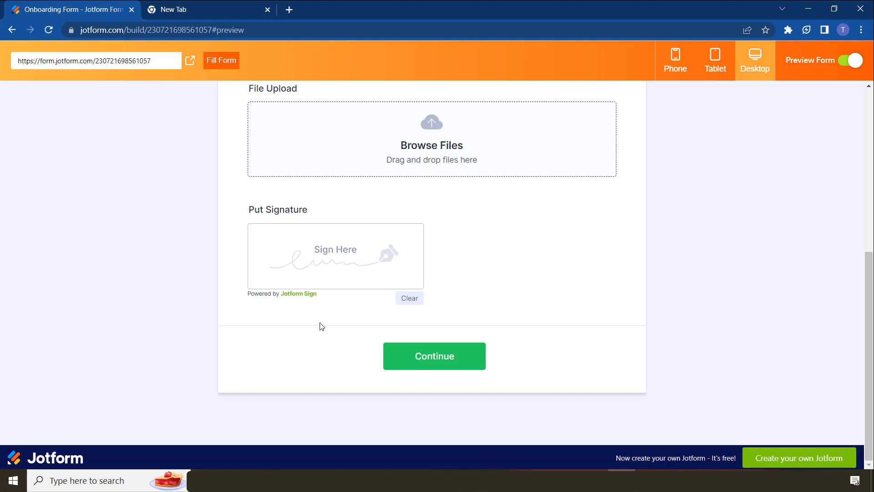
Draw a signature in the Put Signature pad and continue to the Preview Sign Document window
mouse_move(335, 252)
left_mouse_down()
mouse_move(332, 268)
mouse_move(337, 262)
mouse_move(373, 278)
left_mouse_up()
left_click(433, 356)
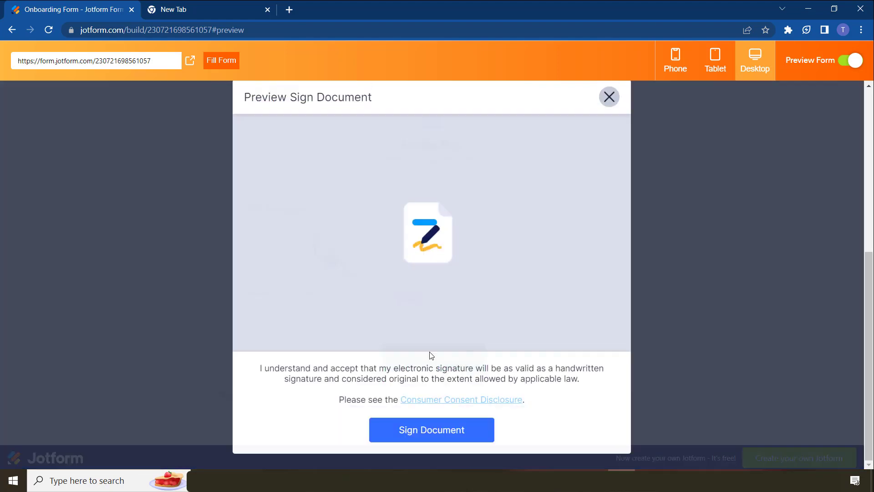